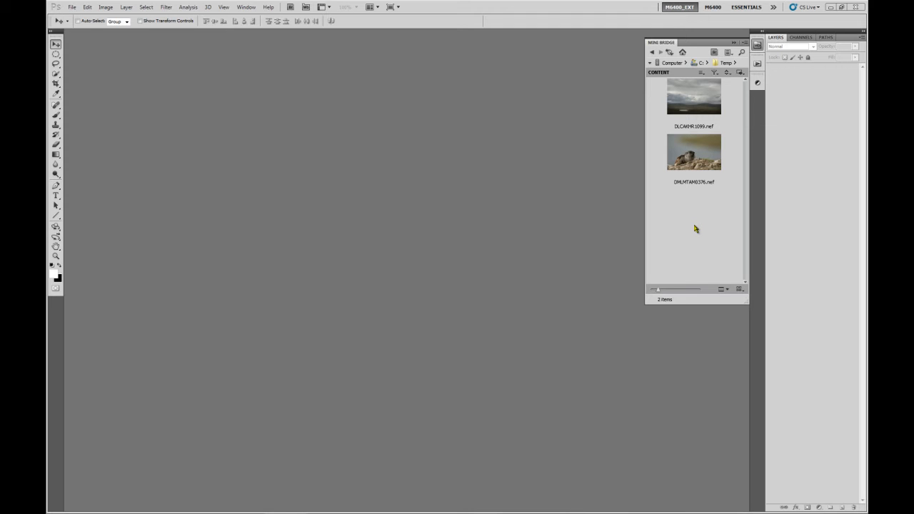
Open the marmot photo DMLMTAM0376.nef from the Temp folder and clear the file browser out of the way.
left_click(696, 150)
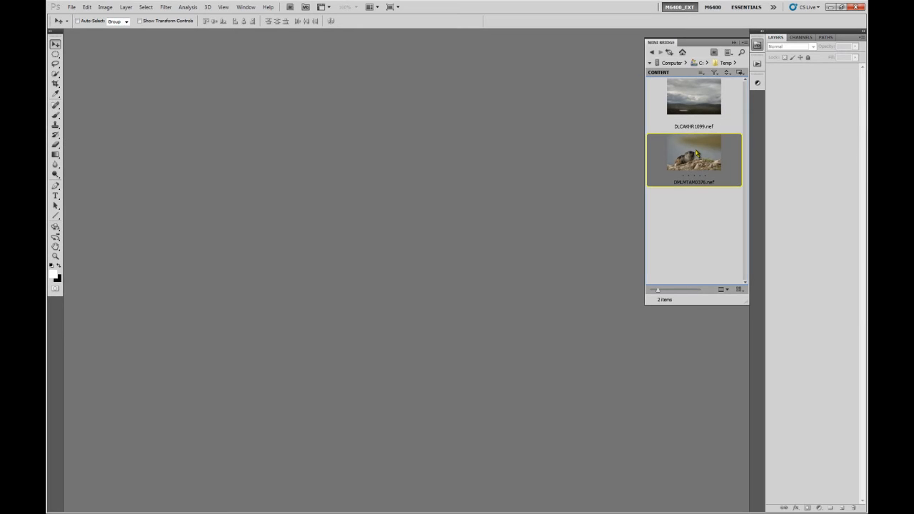
double_click(696, 152)
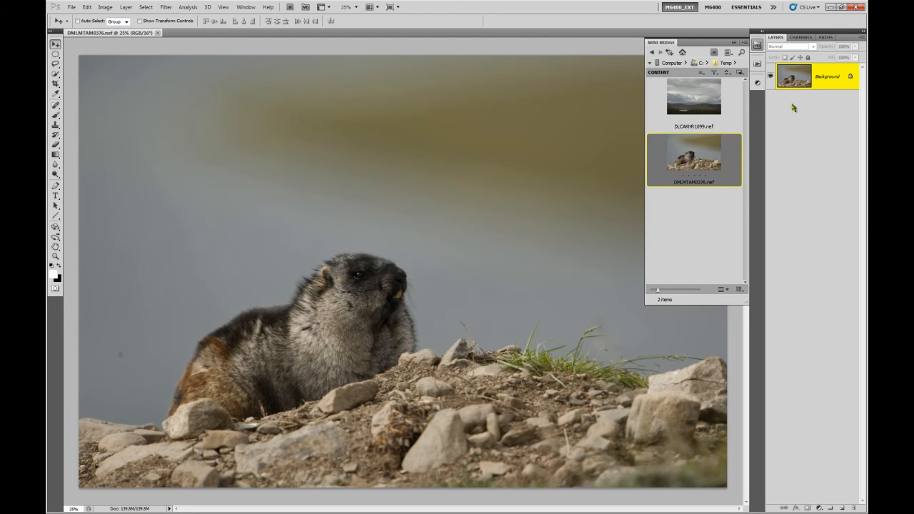
left_click(759, 45)
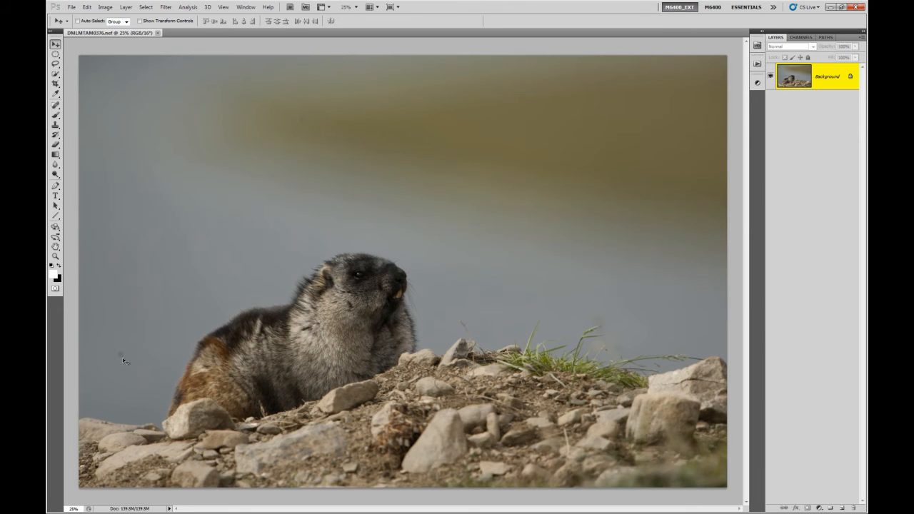
Remove the dust spots from the marmot photo's background with the content-aware Spot Healing Brush.
key("j")
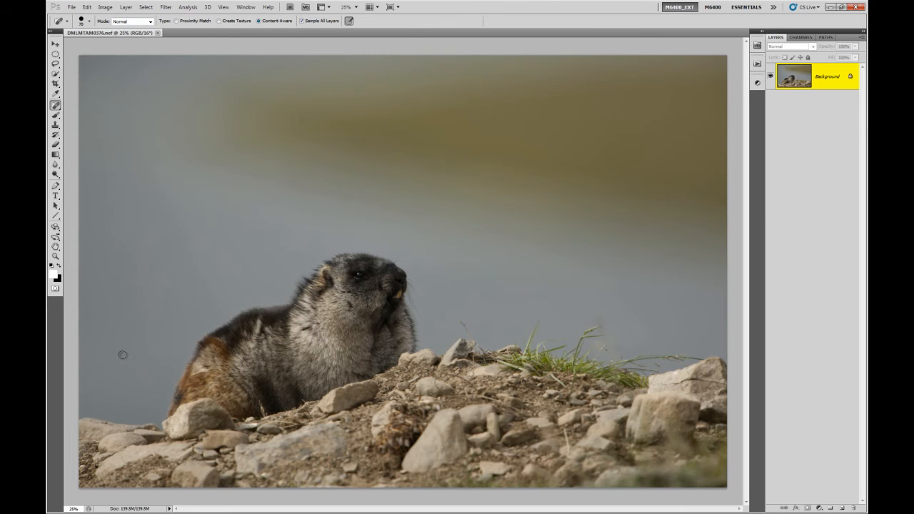
left_click(122, 355)
left_click(119, 354)
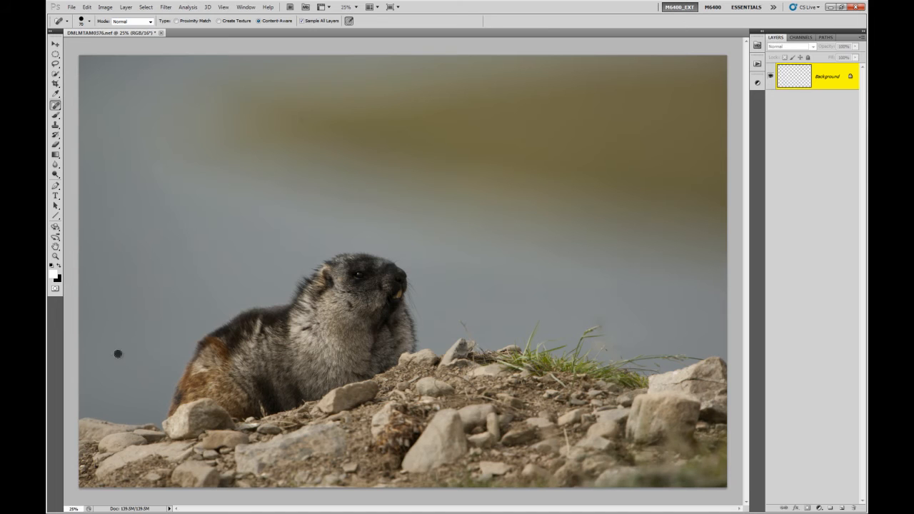
left_click(304, 125)
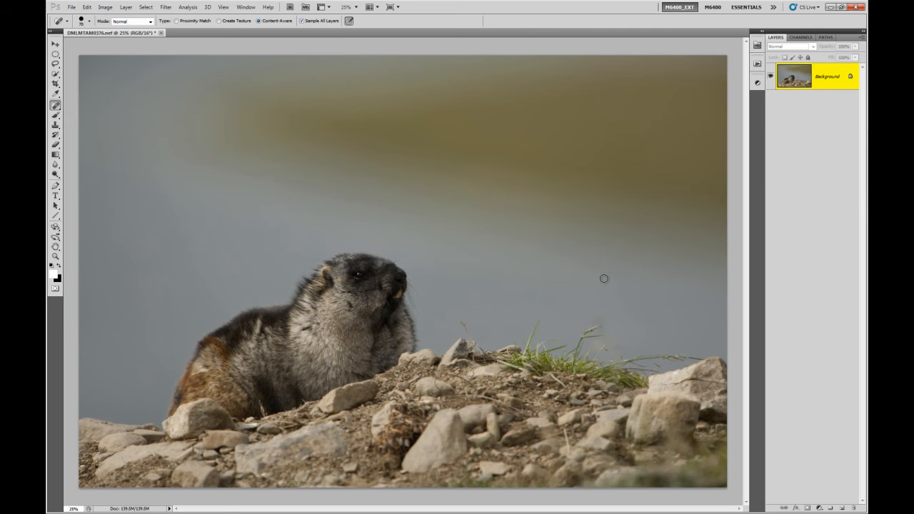
Save the retouched marmot photo as DMLMTAM0376.psd in the Temp folder and close it.
key("ctrl+s")
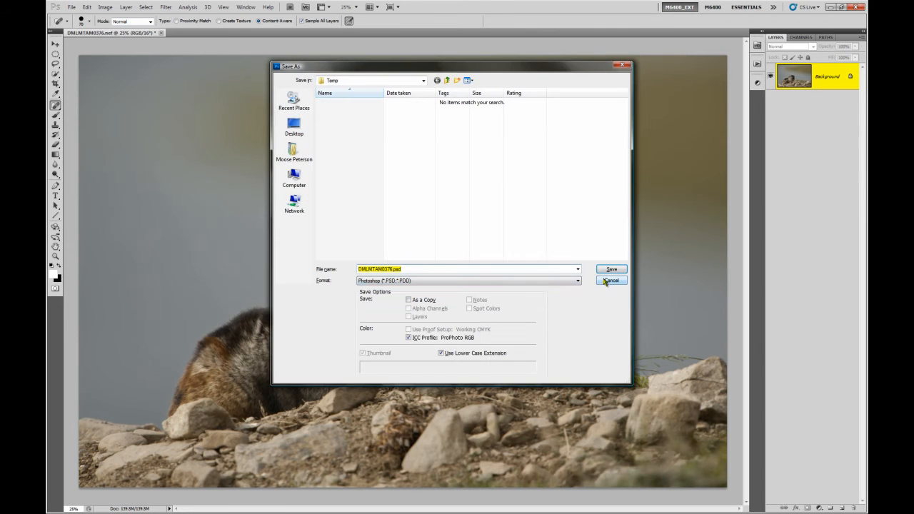
left_click(609, 268)
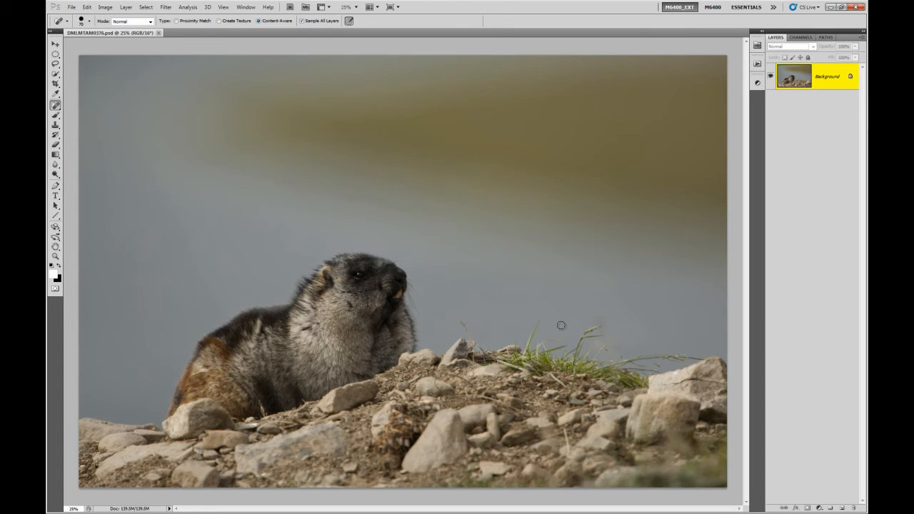
key("ctrl+w")
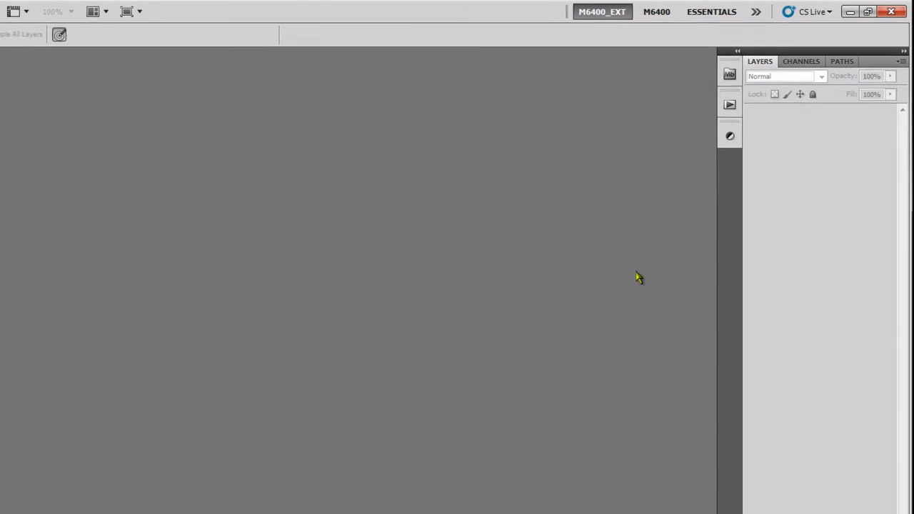
Open the landscape raw file DLCAKHR1099.nef from the Temp folder in Camera Raw.
left_click(729, 75)
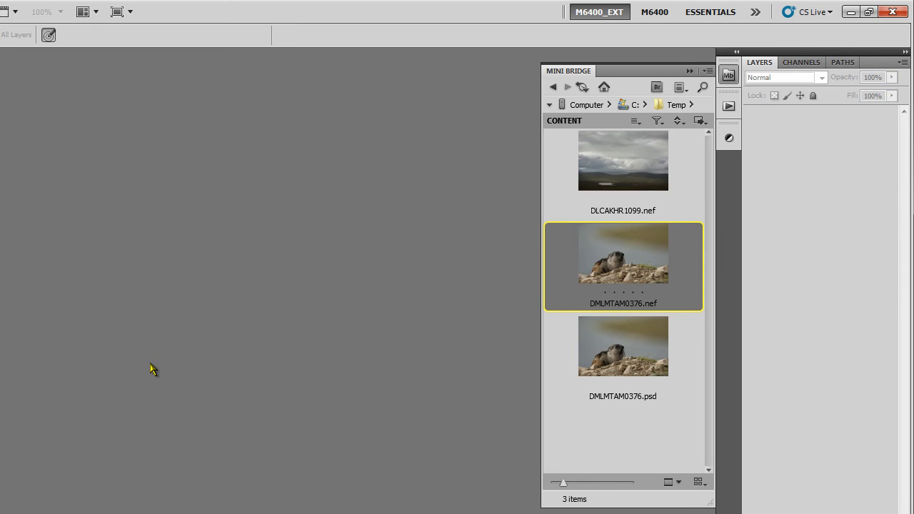
left_click(635, 170)
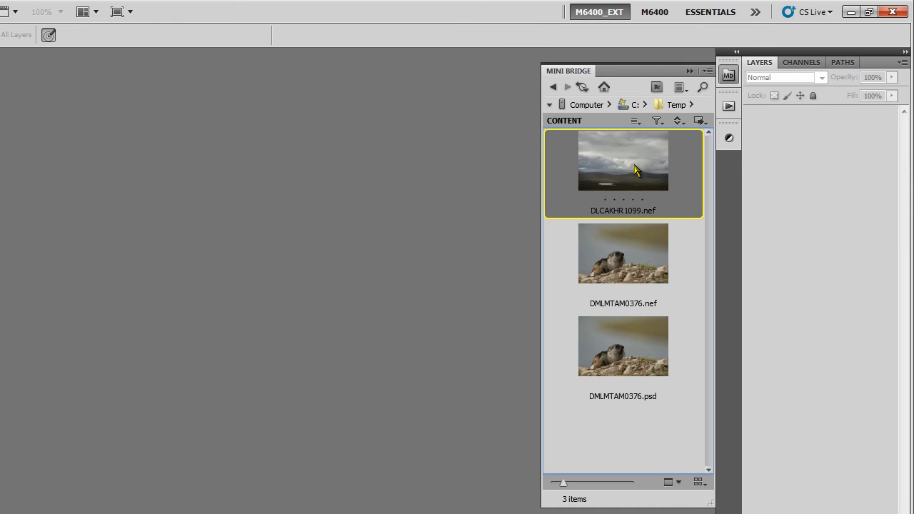
double_click(631, 164)
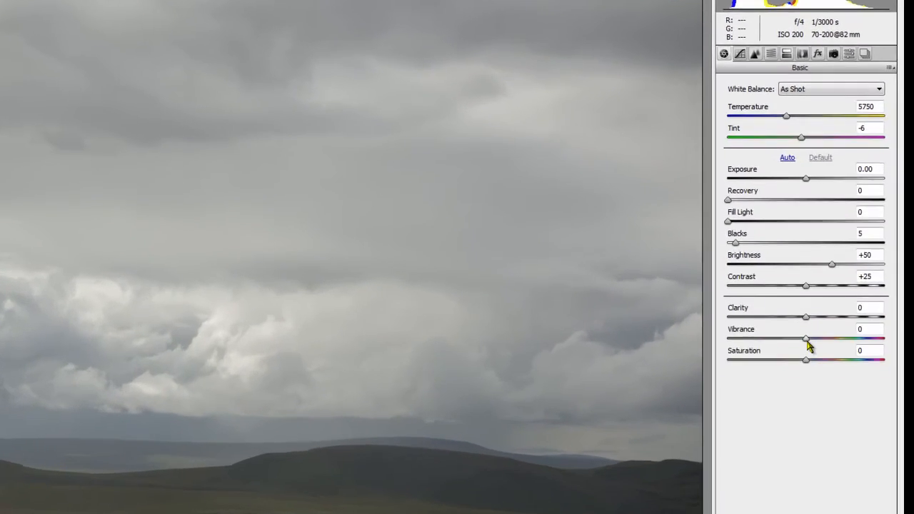
Set the landscape's Clarity to +23 and Vibrance to +20, and raise the parametric tone curve's Highlights to +10.
left_click(806, 269)
left_click_drag(810, 361, 827, 336)
left_click(809, 336)
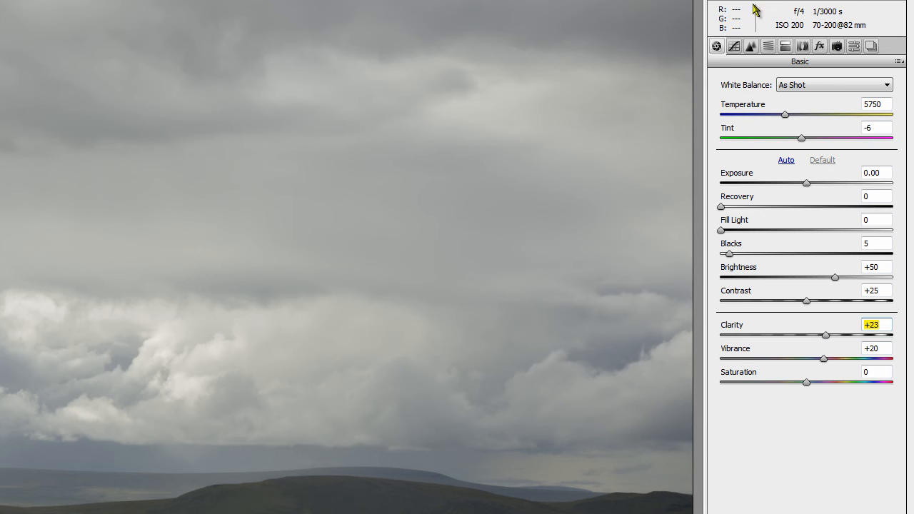
left_click(735, 44)
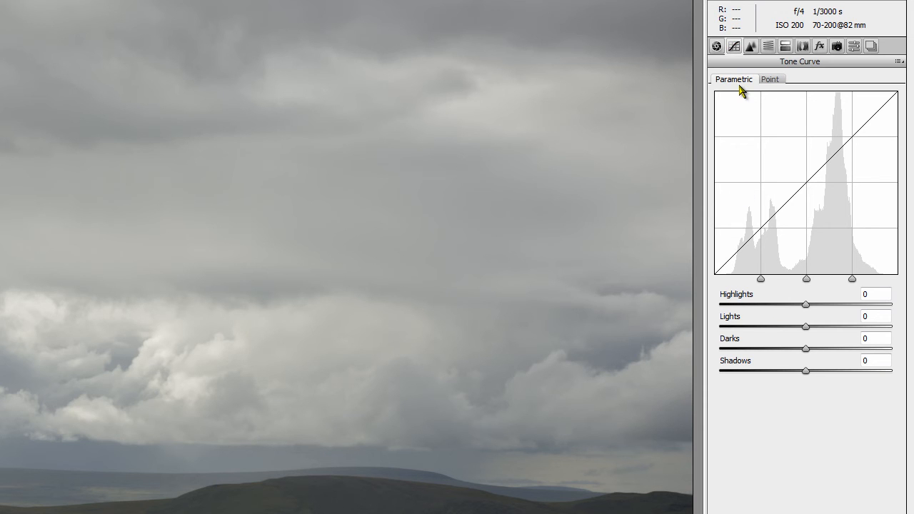
left_click_drag(806, 305, 814, 305)
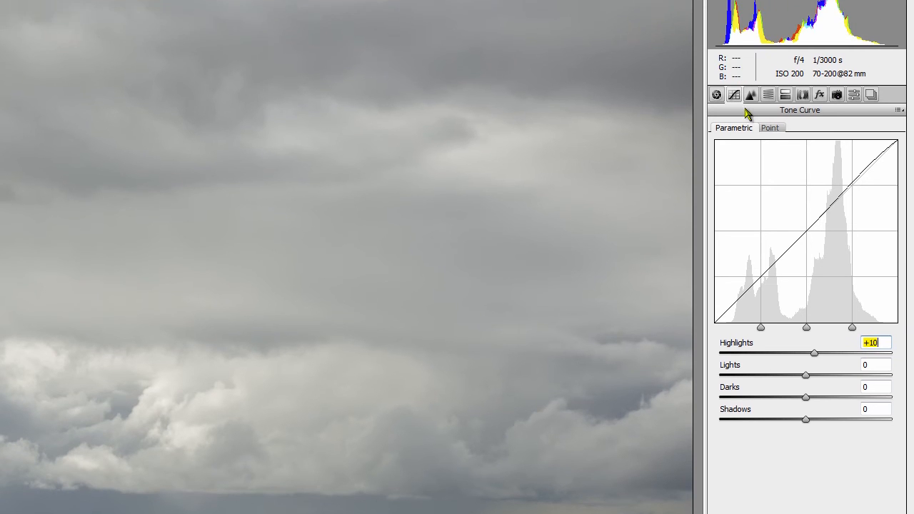
Set the landscape's sharpening Amount to 65 and Detail to 5.
left_click(750, 46)
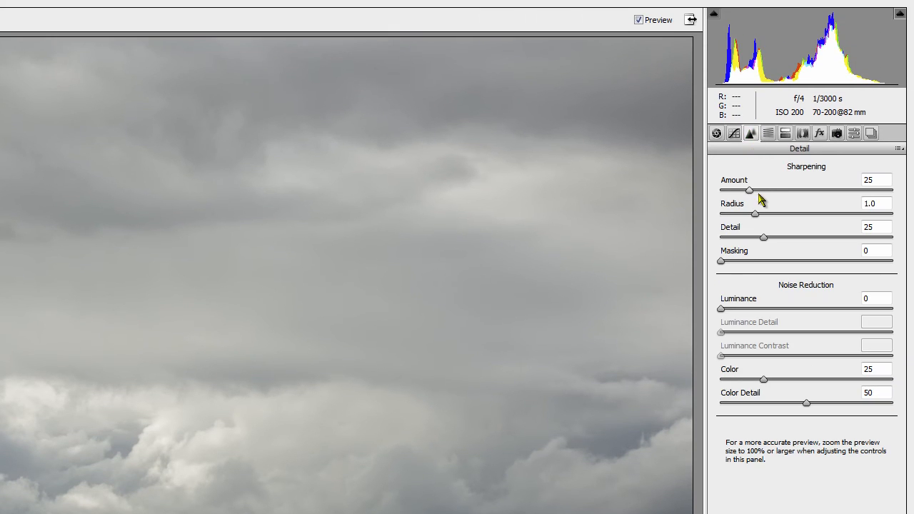
left_click(881, 180)
type("65")
left_click(875, 228)
type("5")
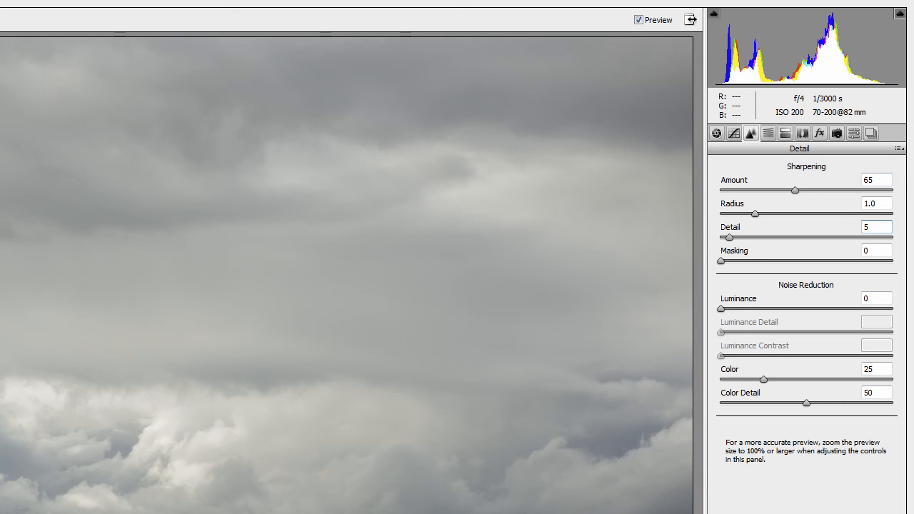
Darken the landscape's colour luminance by setting Blues to -68, Aquas to -60 and Greens to -49.
left_click(769, 135)
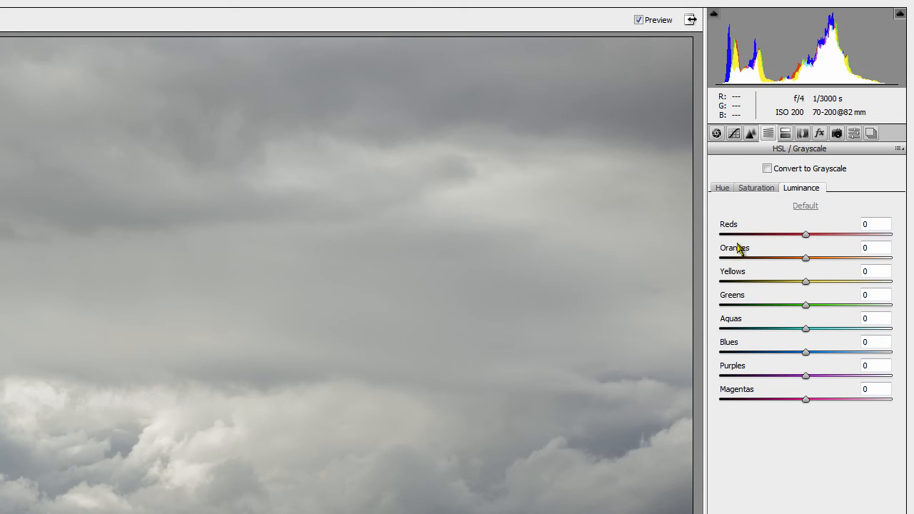
left_click(723, 188)
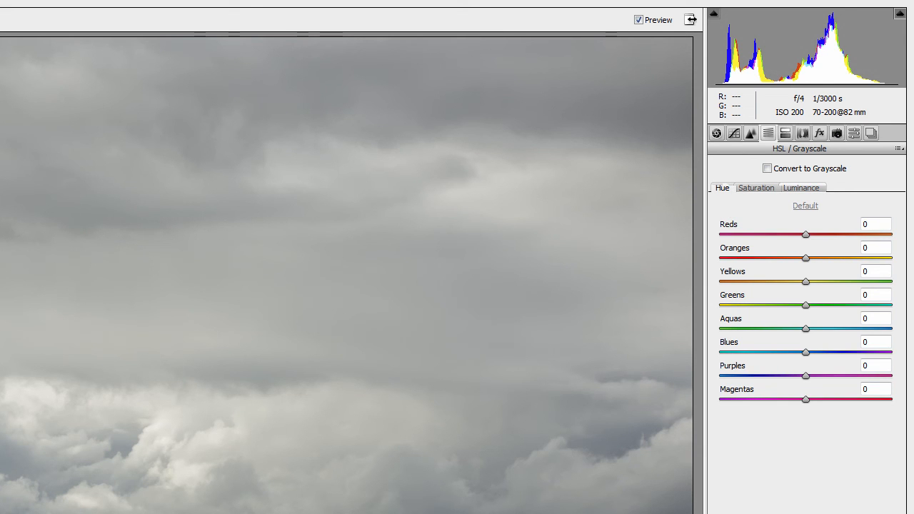
left_click(809, 192)
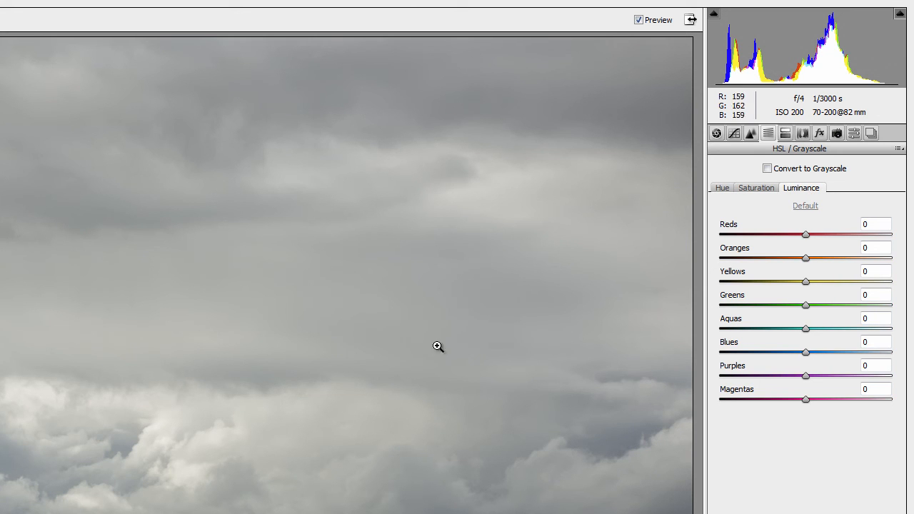
left_click_drag(805, 353, 751, 355)
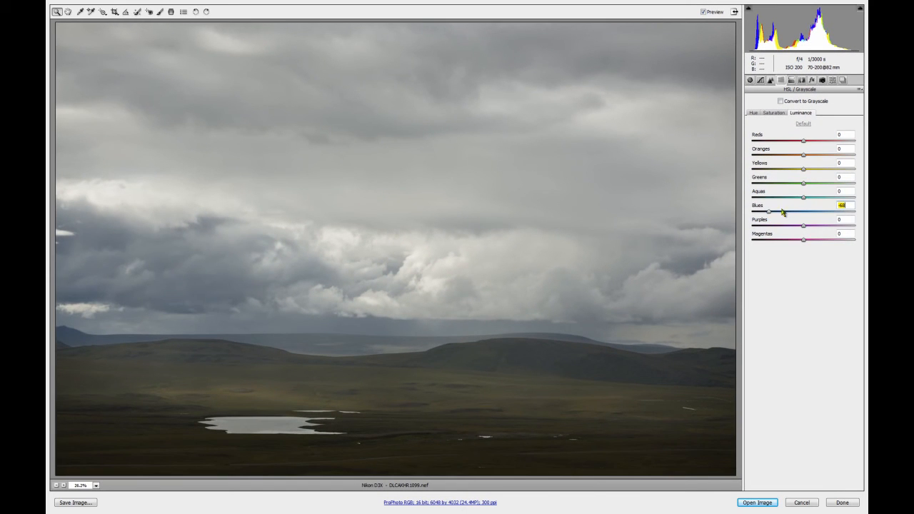
left_click_drag(779, 197, 778, 186)
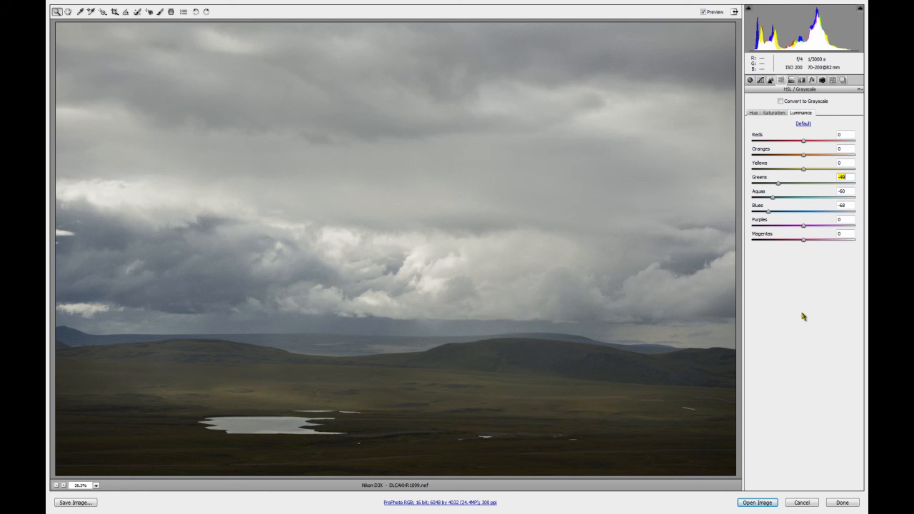
left_click(703, 12)
Add a graduated filter from the photo's top edge to below the horizon, with Exposure -1.55, Contrast +8 and Saturation 0.
left_click(171, 12)
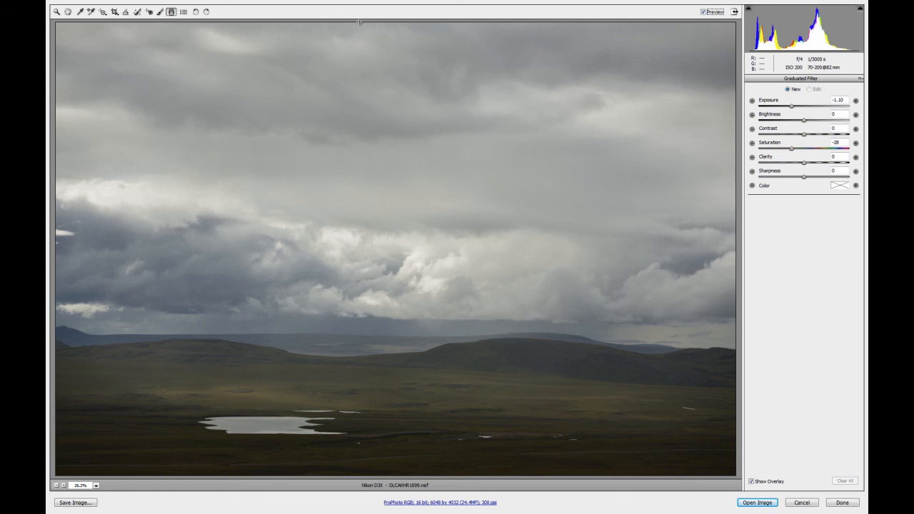
left_click_drag(380, 20, 377, 386)
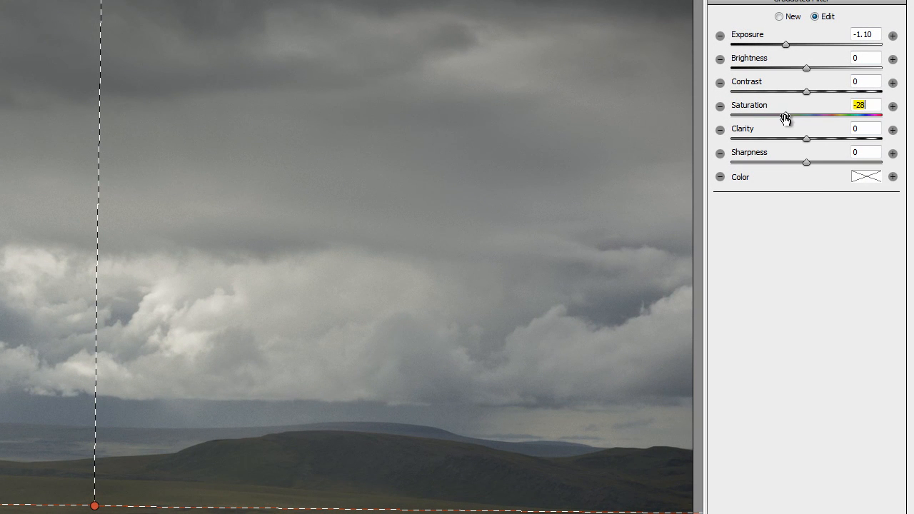
double_click(784, 118)
left_click_drag(783, 50, 776, 49)
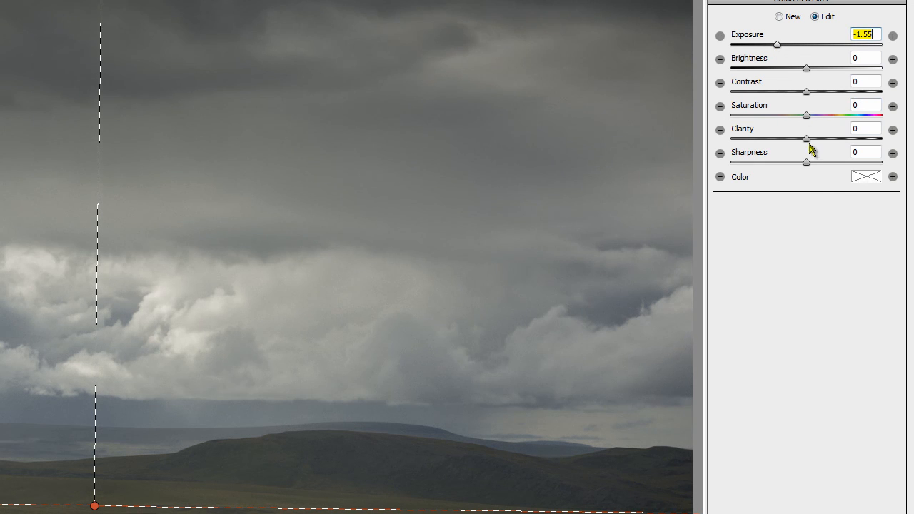
left_click_drag(806, 91, 812, 94)
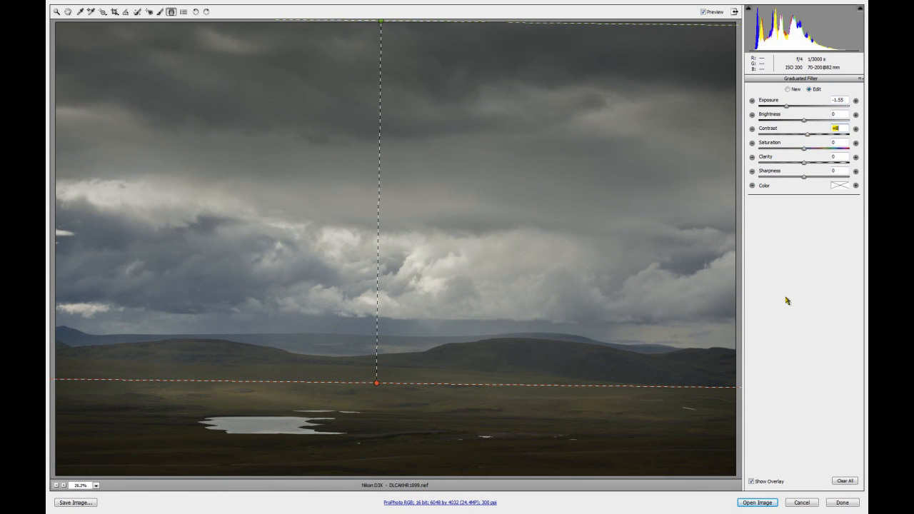
Add a second graduated filter from the photo's bottom edge up to just above the horizon and raise its Saturation.
left_click(788, 90)
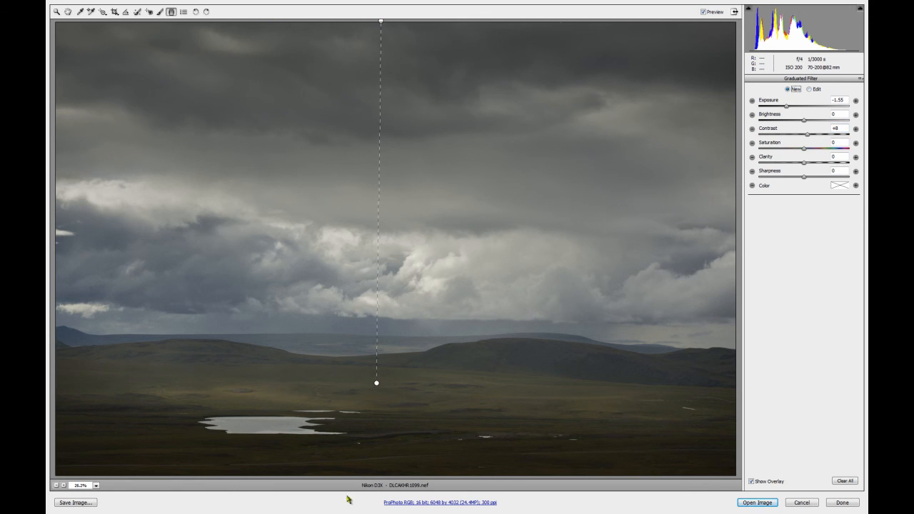
left_click_drag(382, 477, 383, 317)
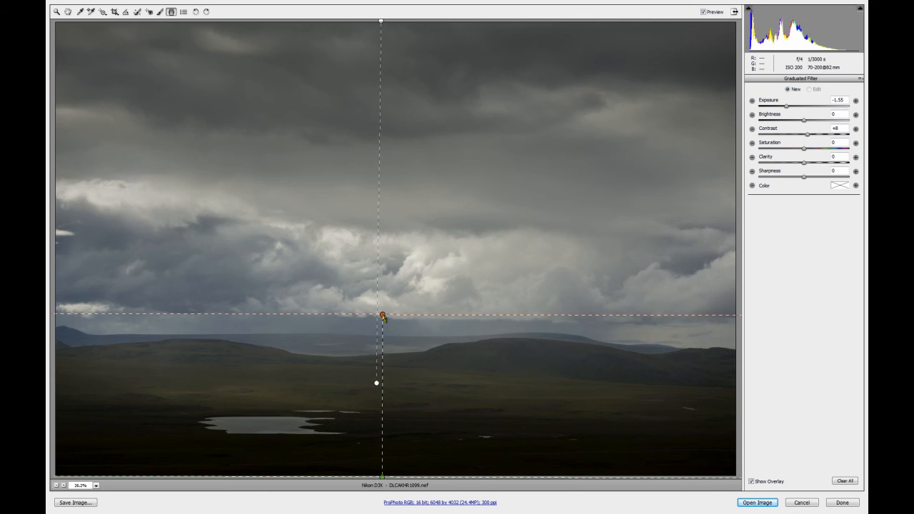
left_click(382, 317)
left_click_drag(805, 149, 837, 150)
left_click(56, 11)
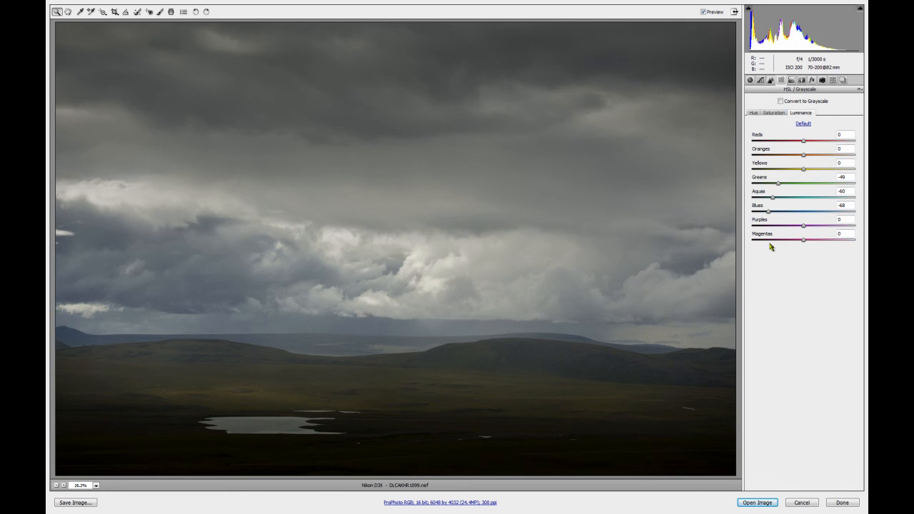
Toggle the preview from the Snapshots settings to compare the adjusted landscape with its original look.
left_click(843, 81)
left_click(636, 17)
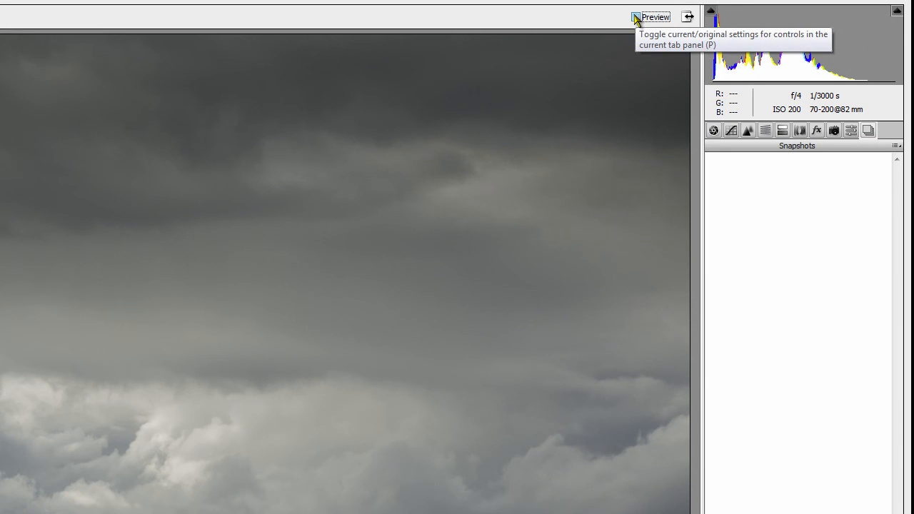
left_click(636, 17)
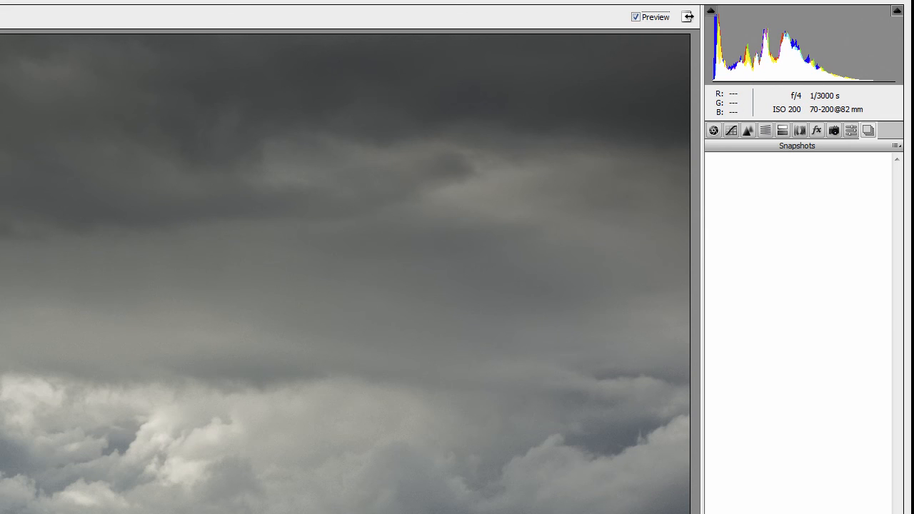
Open the adjusted landscape in Photoshop and select DMLMTAM0376.nef among the Temp folder's files.
key("Escape")
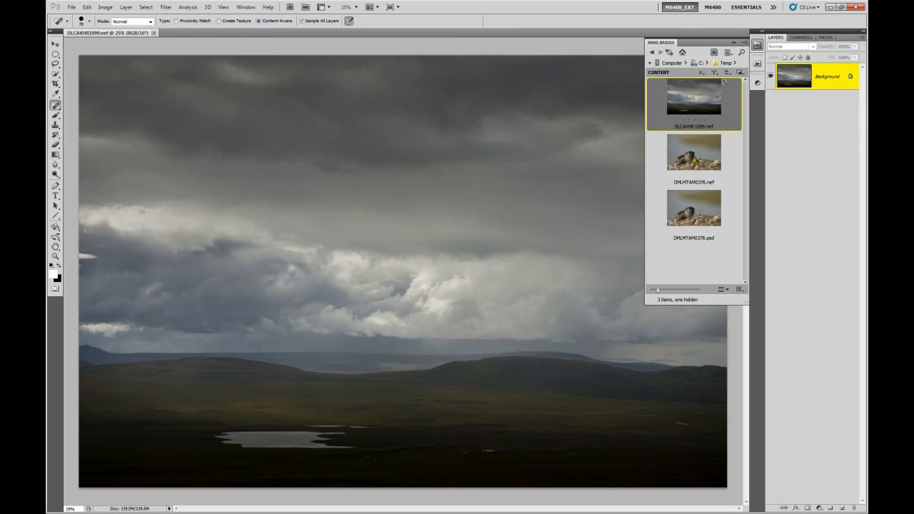
left_click(694, 161)
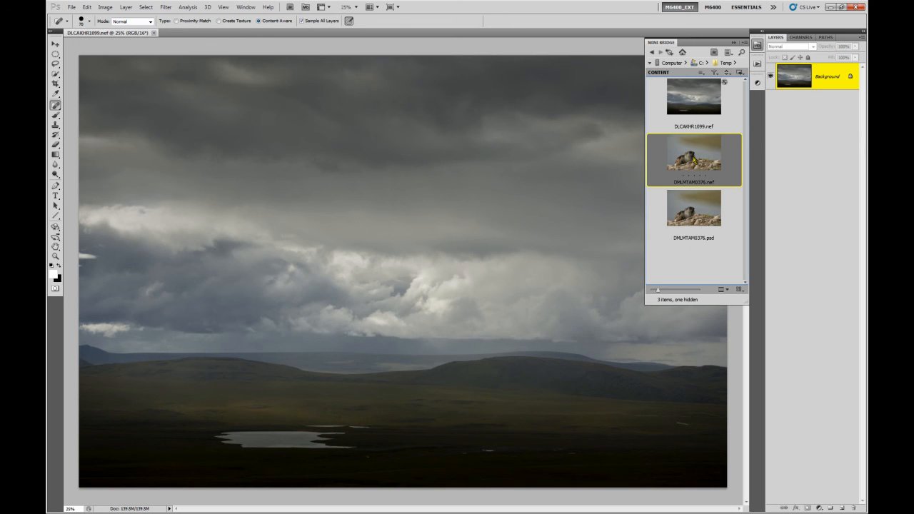